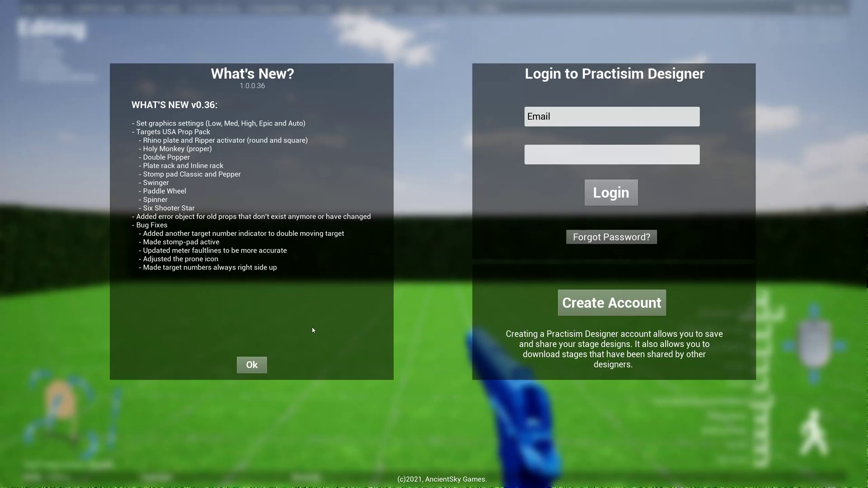
Step: Dismiss the release notes and place a uspsa-full-target in the middle of the empty bay
left_click(252, 365)
key("1")
key("1")
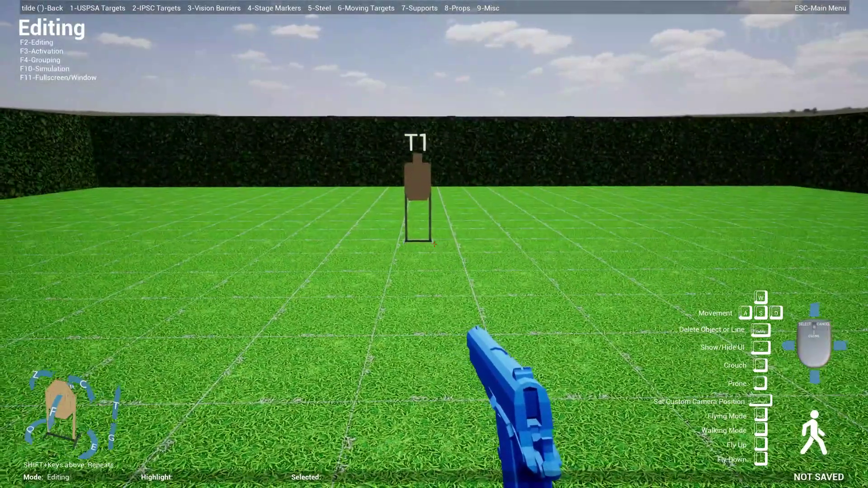
Step: Place a uspsa-target directly in front of the full target's body, rotated clockwise until it lies sideways
key("1")
key("7")
key("w")
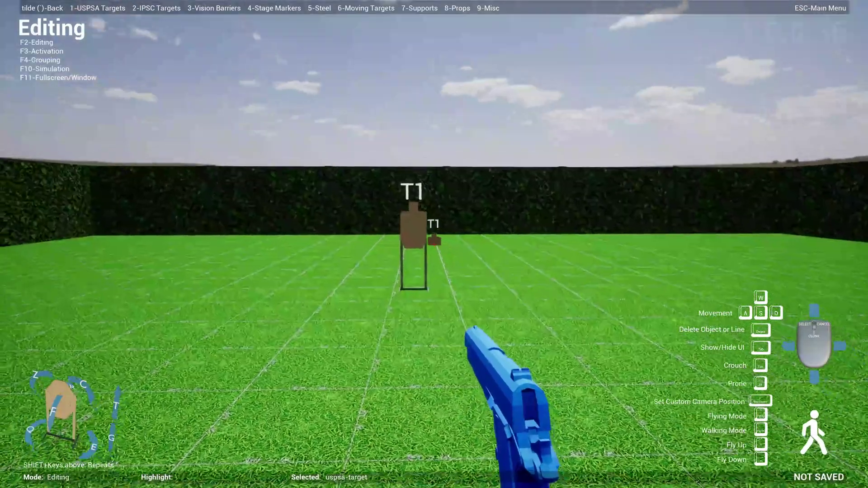
key("w")
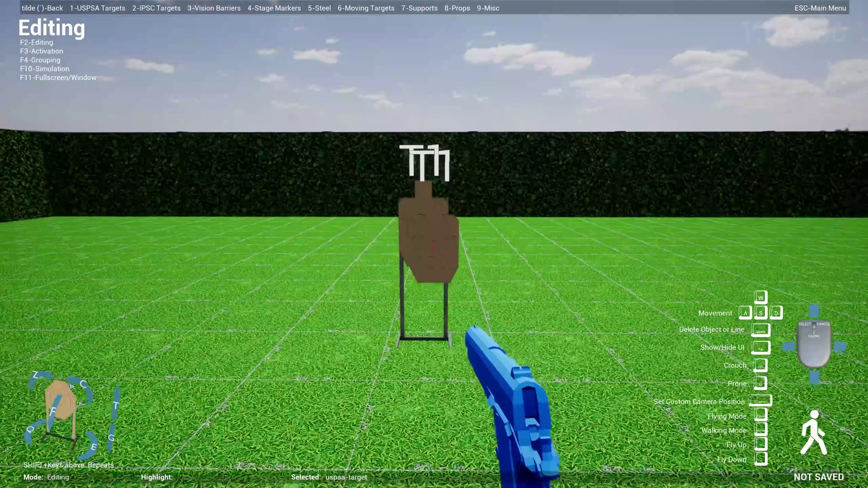
key("e")
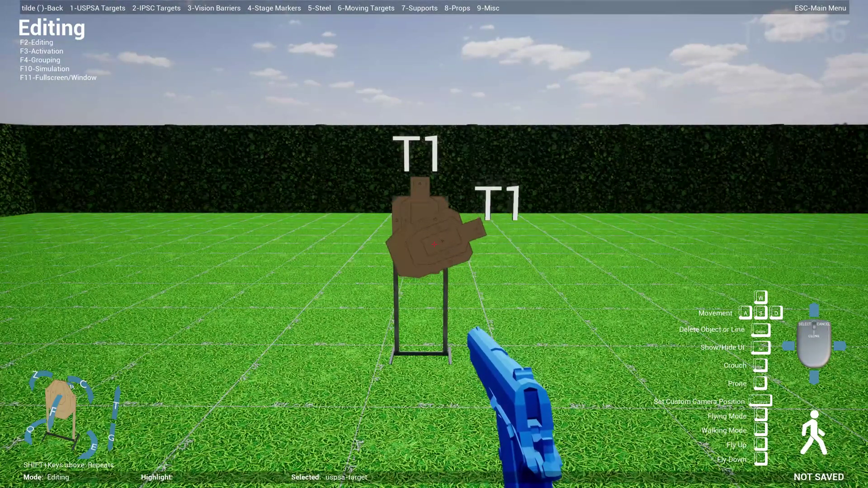
key("e")
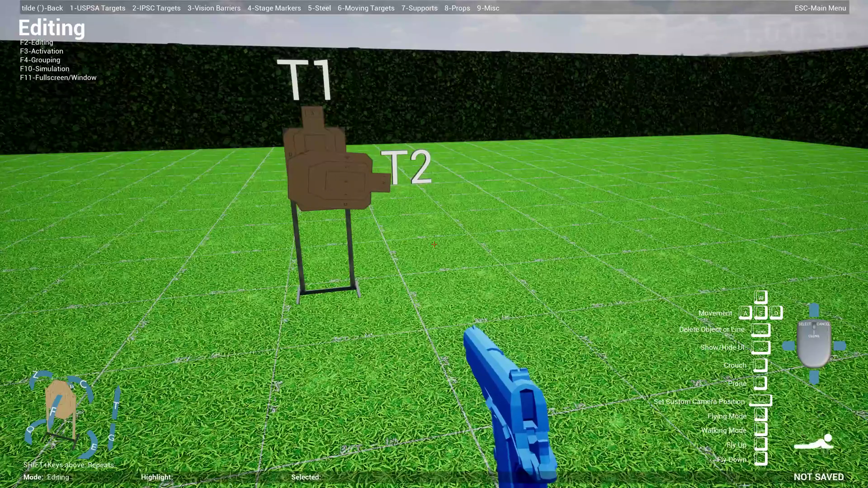
Step: Place a faultline-1m on the ground in front of the two targets, aligned with one grid square
key("x")
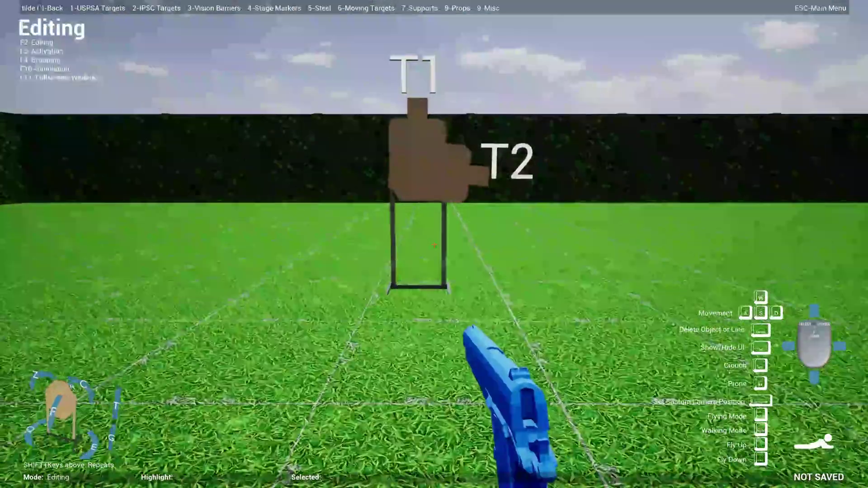
key("x")
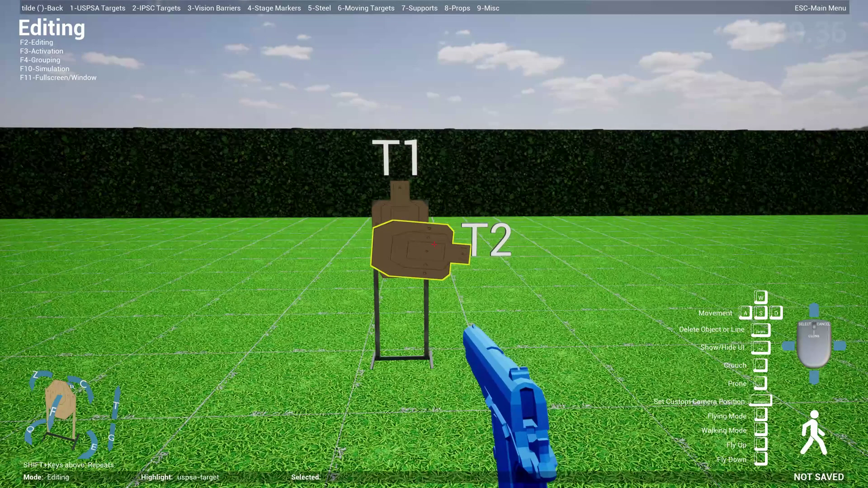
key("s")
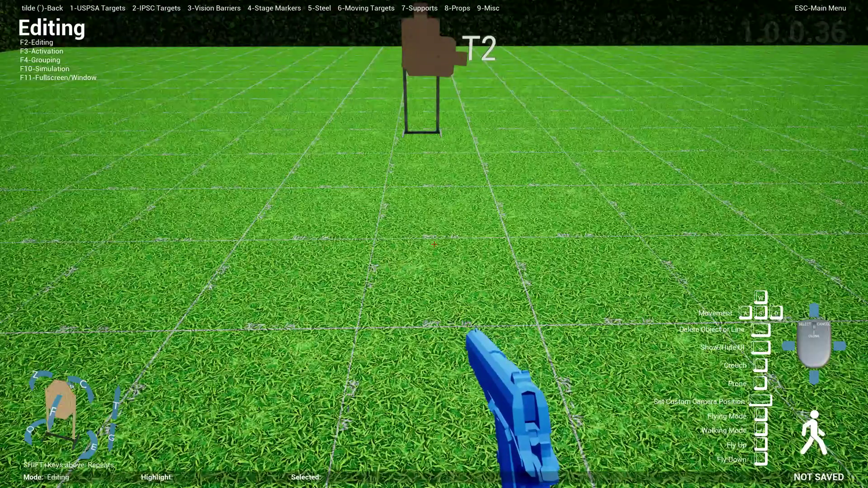
key("4")
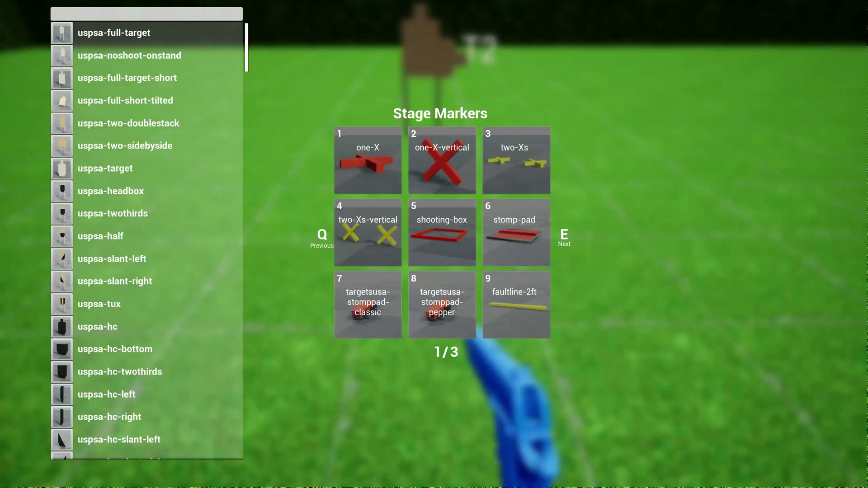
key("e")
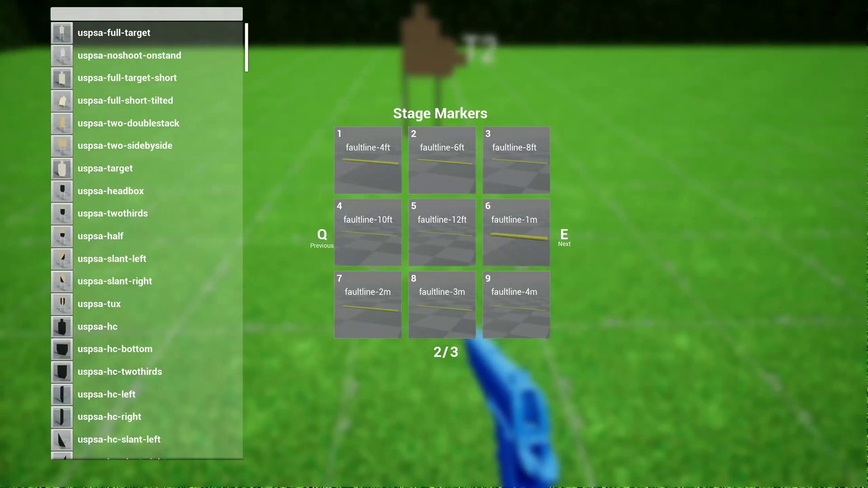
key("6")
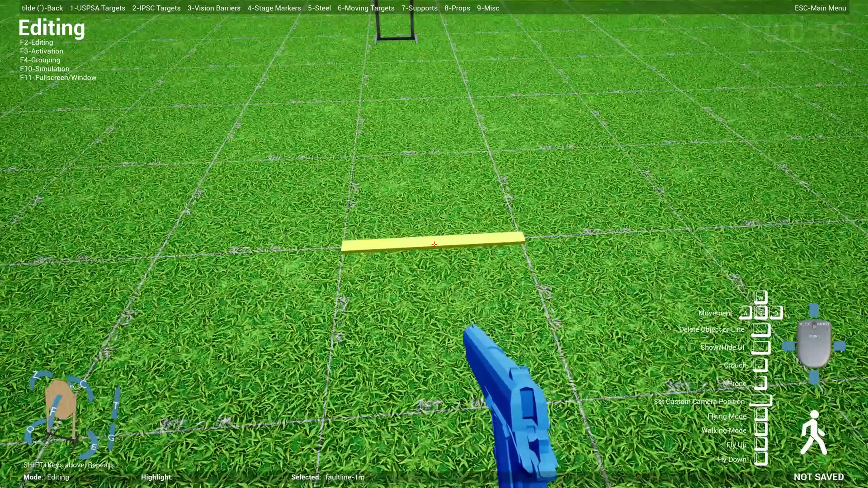
left_click(434, 244)
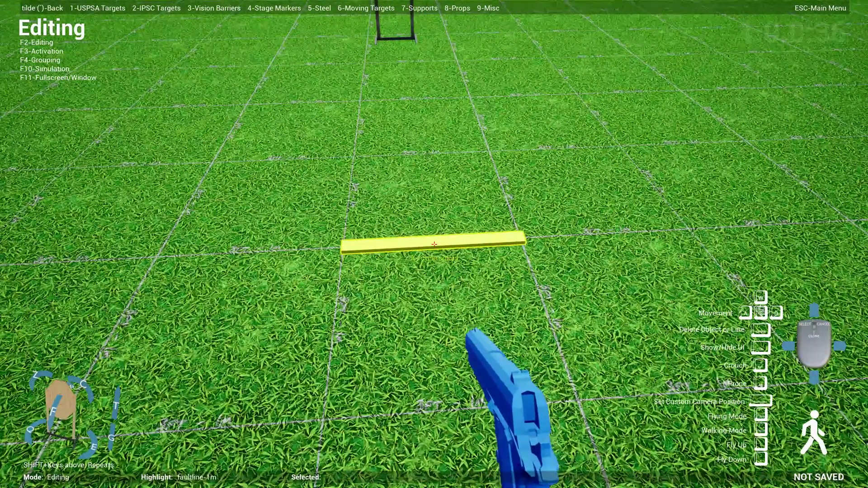
Step: Place a 1 m wide metric wall from the vision barriers along the yellow fault line
key("3")
key("1")
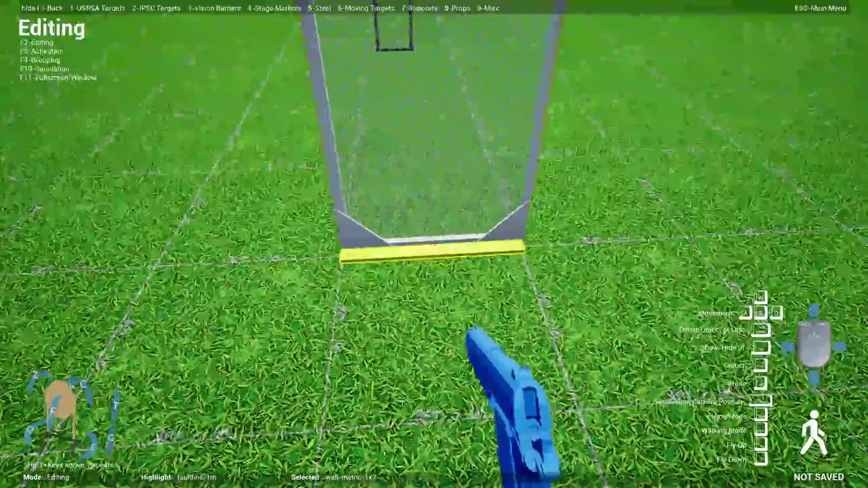
left_click(434, 244)
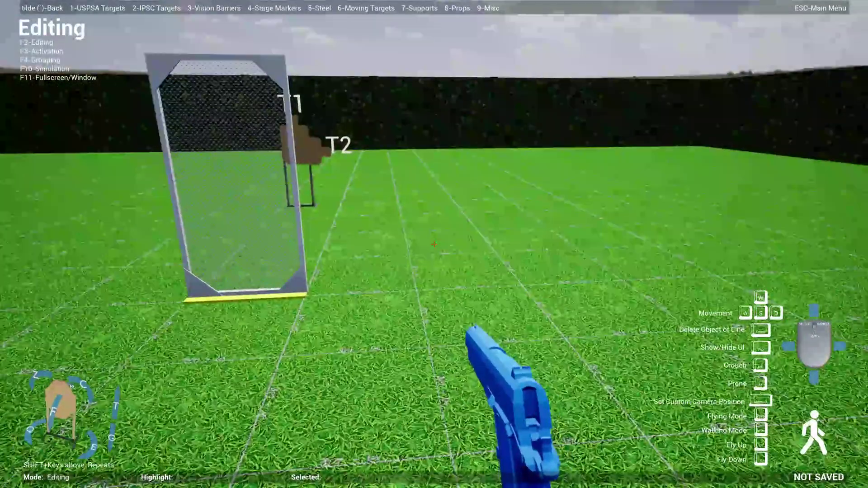
Step: Check the available graphics quality levels in the settings and leave without changing anything
key("Escape")
left_click(396, 310)
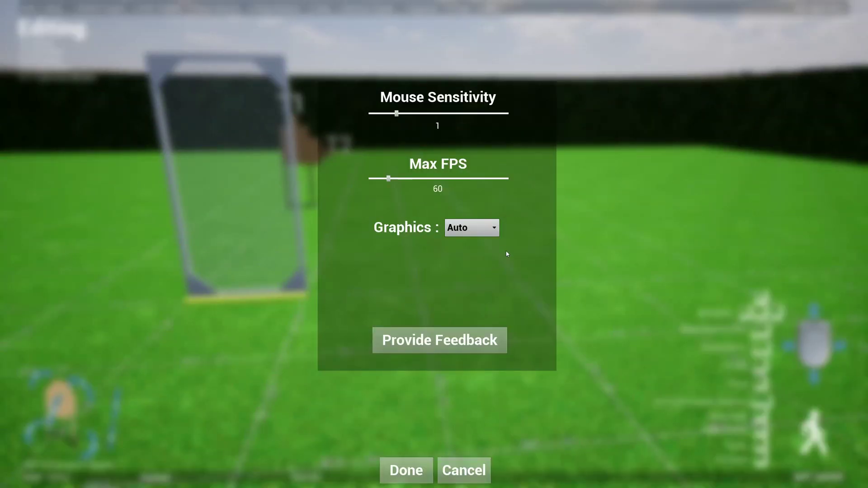
left_click(473, 228)
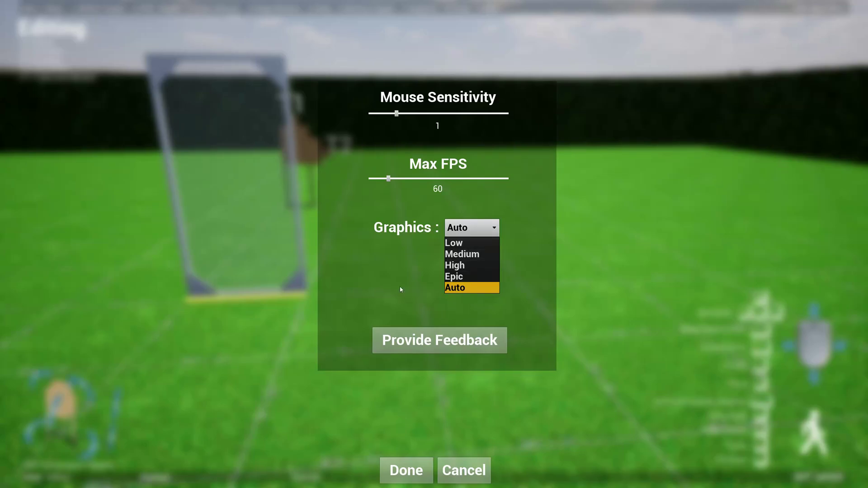
left_click(403, 275)
left_click(488, 471)
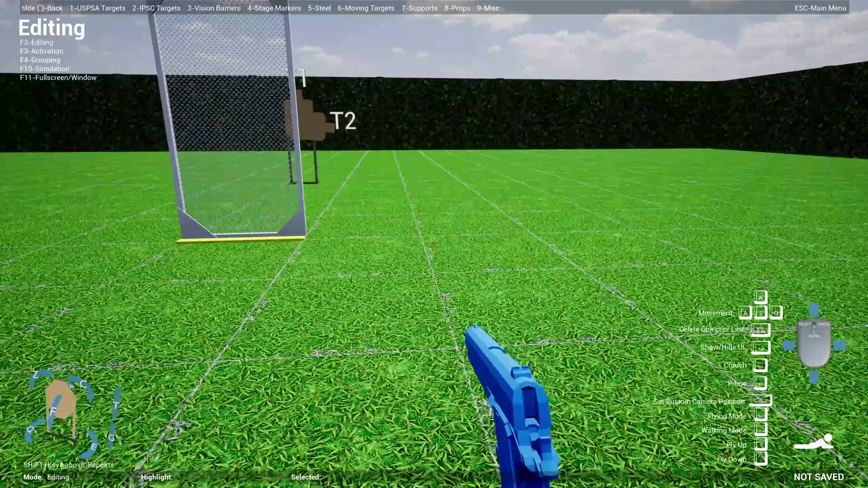
Step: Set the graphics quality to Low and walk around the wall and targets to judge the rendering
key("ctrl")
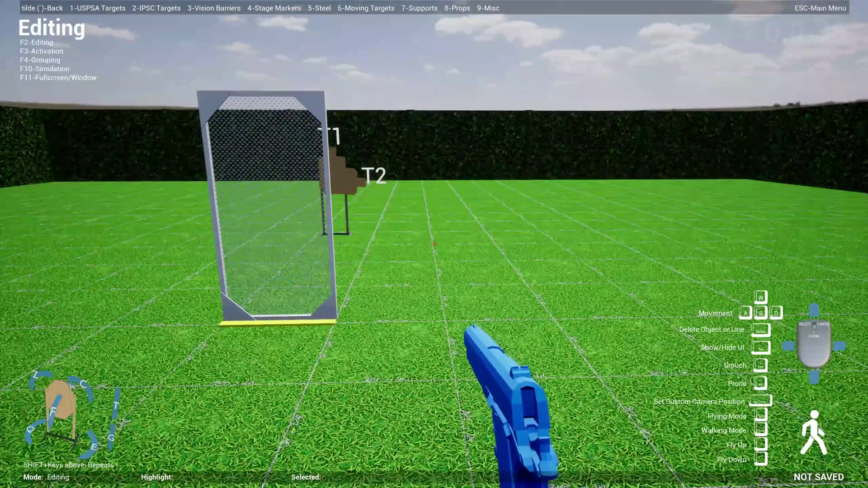
key("Escape")
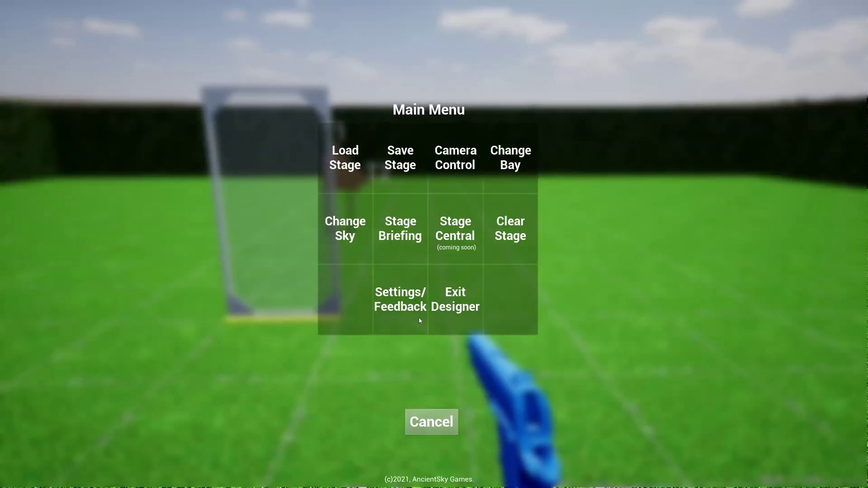
left_click(404, 293)
left_click(471, 227)
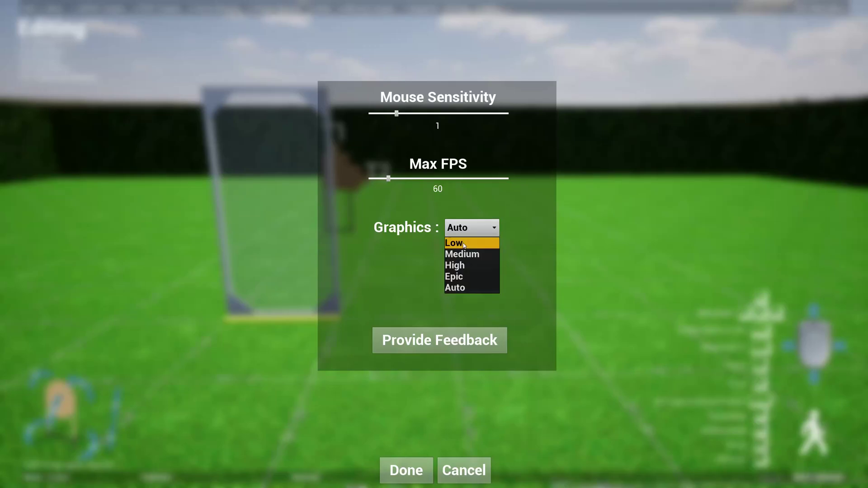
left_click(468, 243)
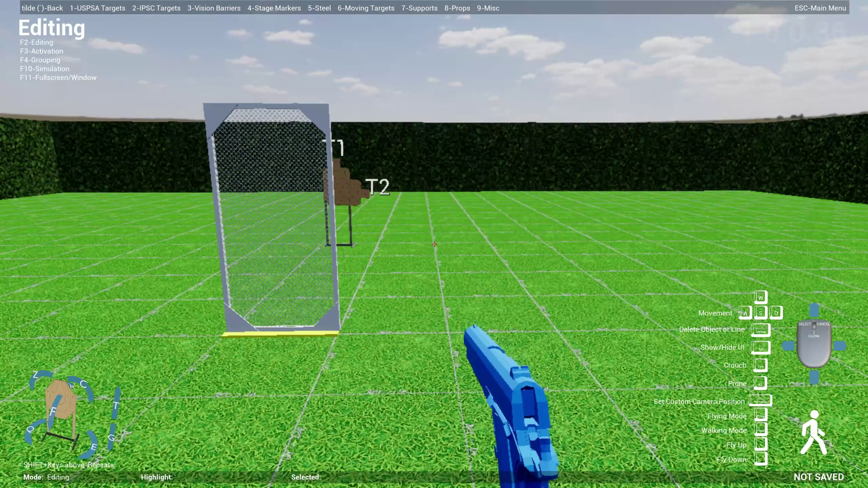
key("w")
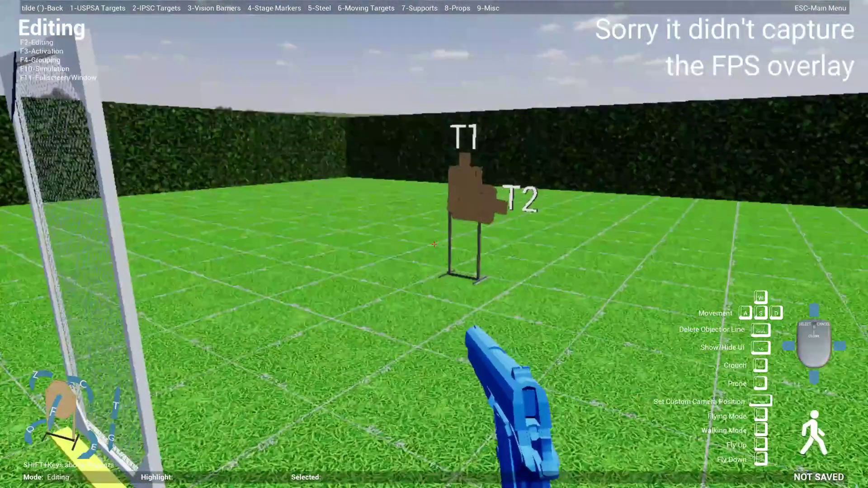
key("s")
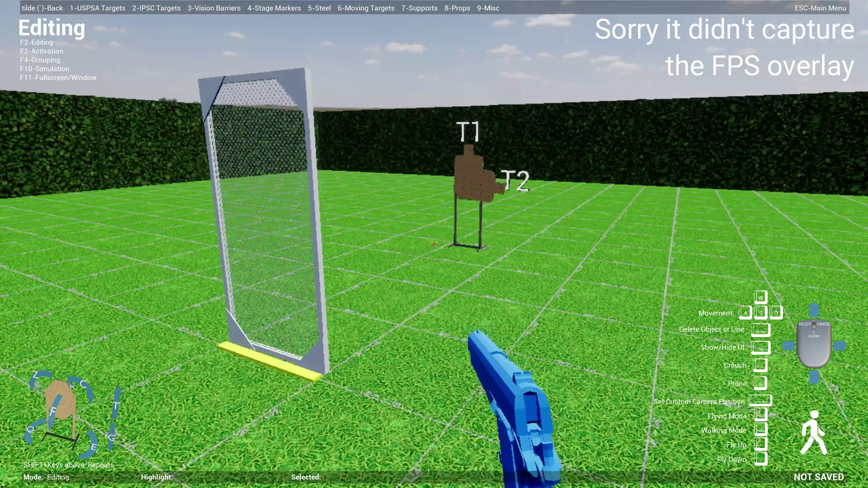
Step: Set the graphics quality to Auto and walk past the wall and targets again to compare the rendering
key("Escape")
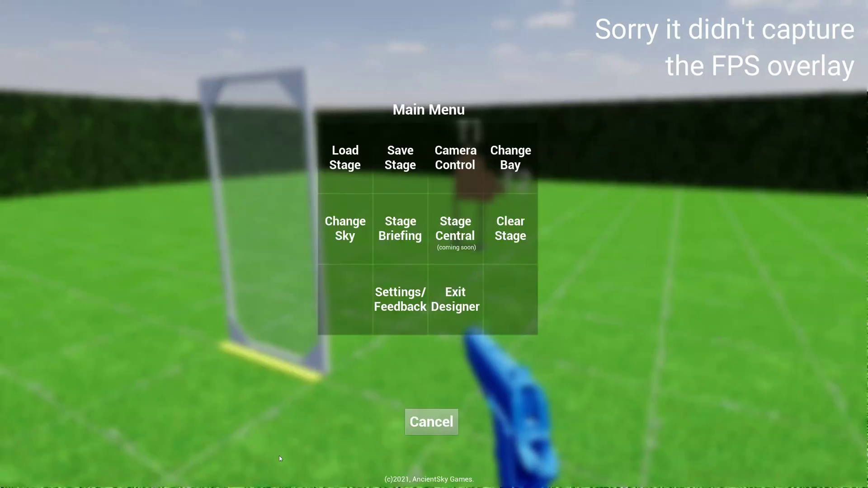
left_click(411, 321)
left_click(471, 230)
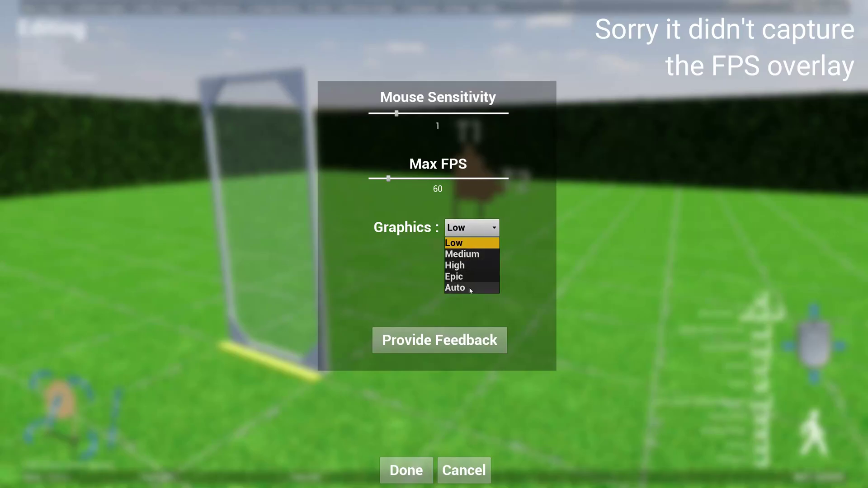
left_click(468, 289)
left_click(406, 469)
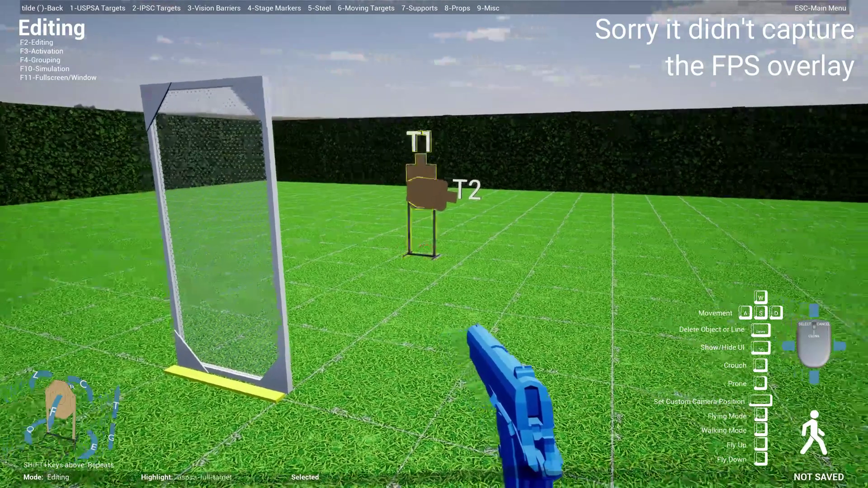
key("s")
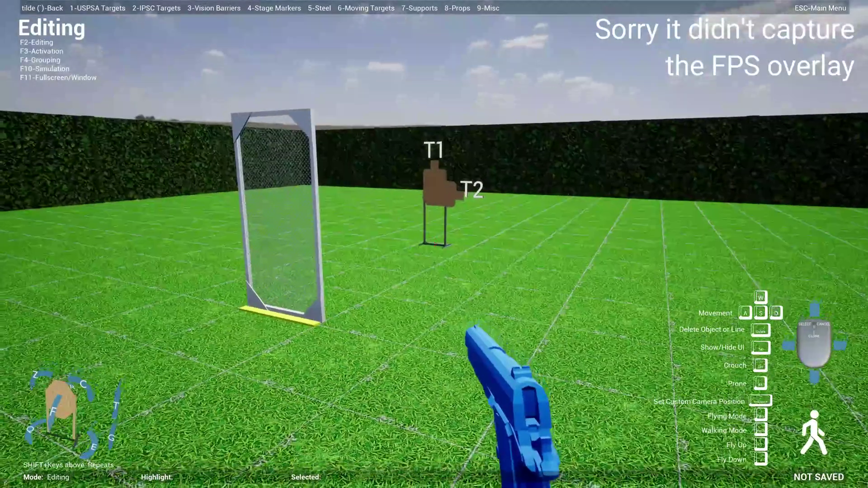
key("w")
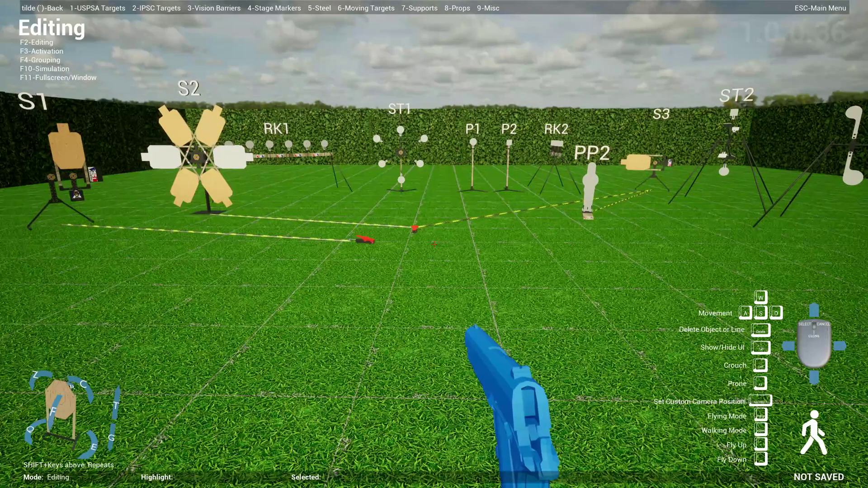
Step: Walk up to swinger S1, the six-target spinner S2 and plate rack RK1 to examine their construction and Targets USA branding
key("w")
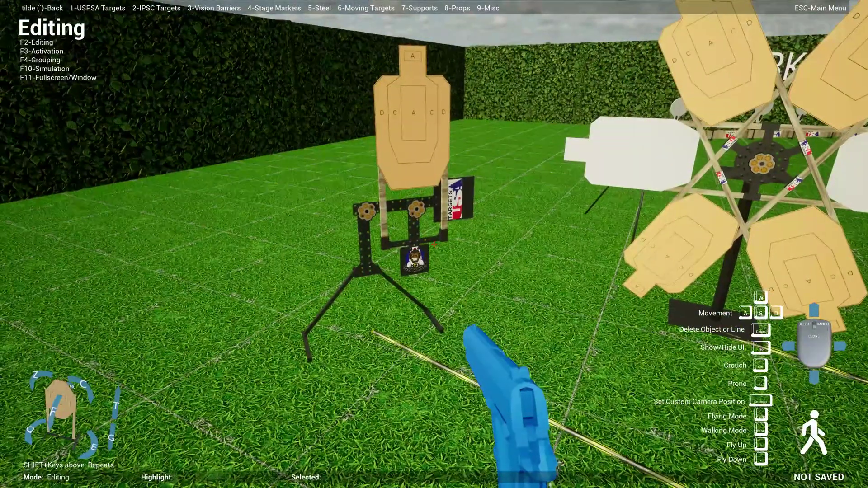
key("w")
key("w")
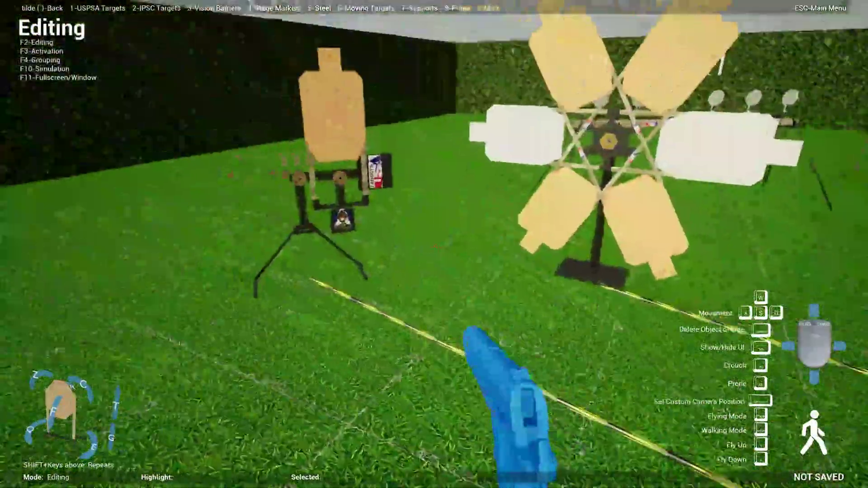
key("s")
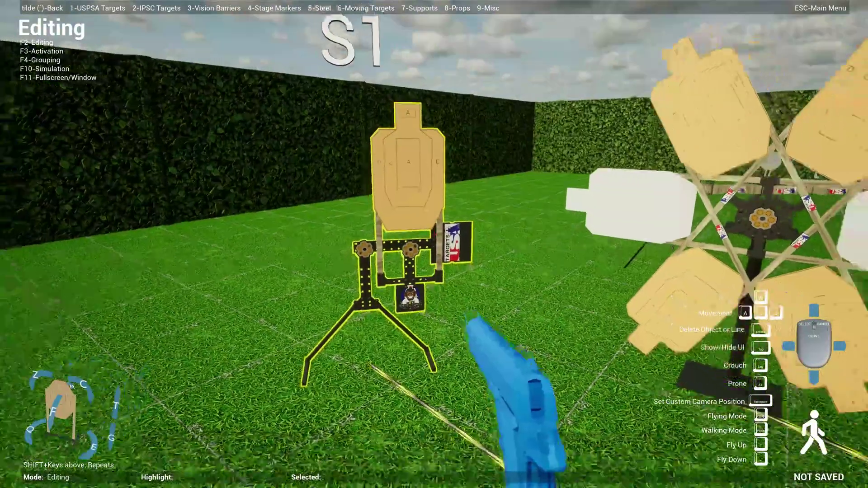
key("w")
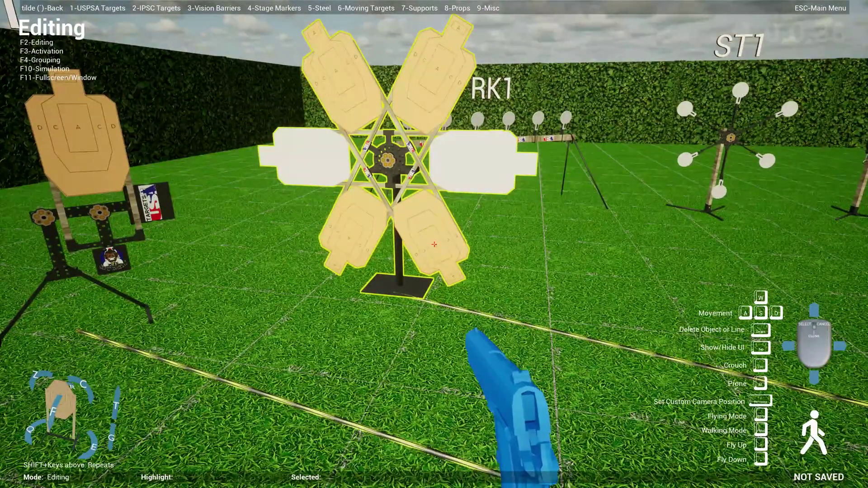
key("s")
key("w")
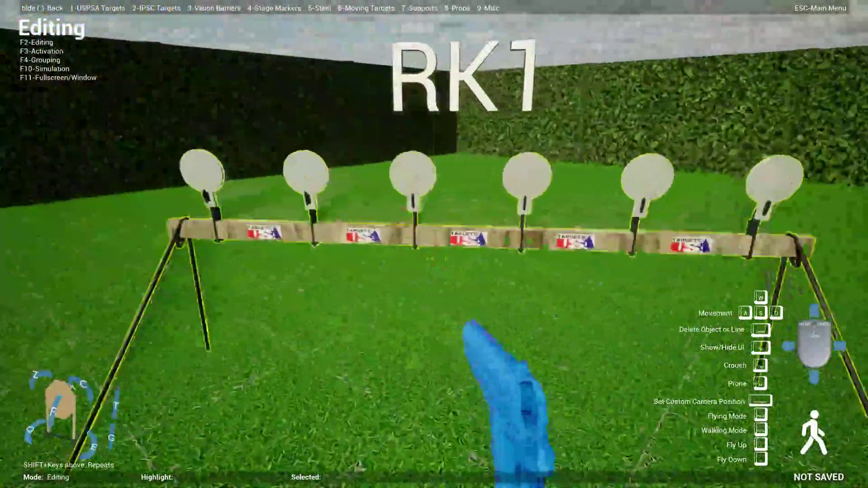
key("d")
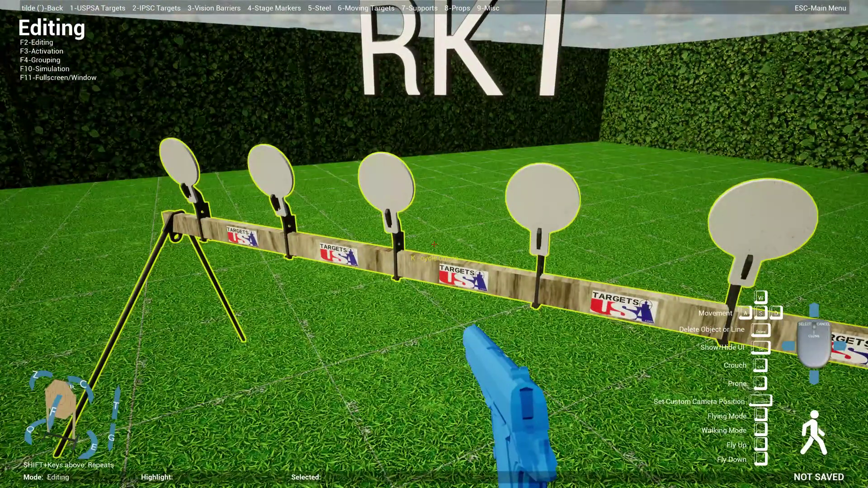
key("s")
Step: Walk around the steel plate star ST1 to examine its hub, arms, round plates and stand from several angles
key("w")
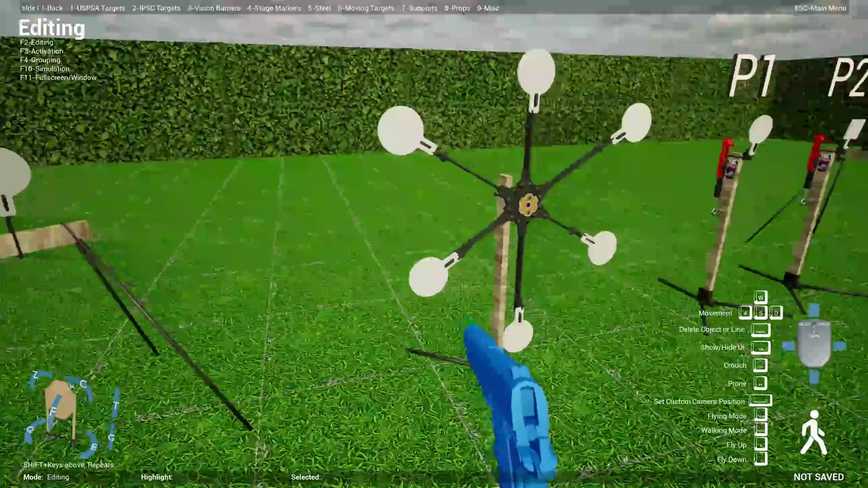
key("d")
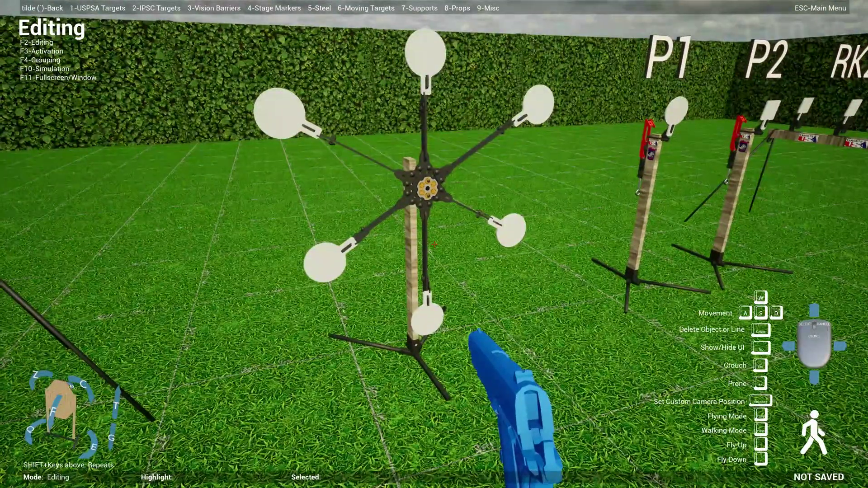
key("d")
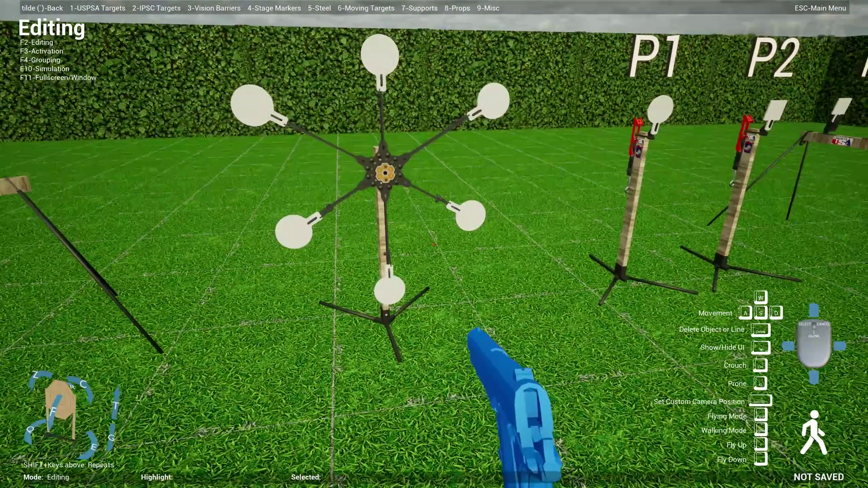
key("w")
key("a")
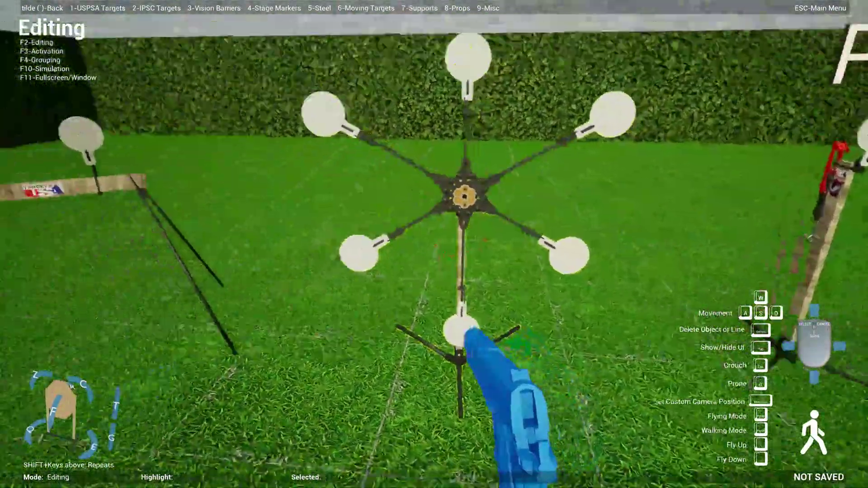
key("s")
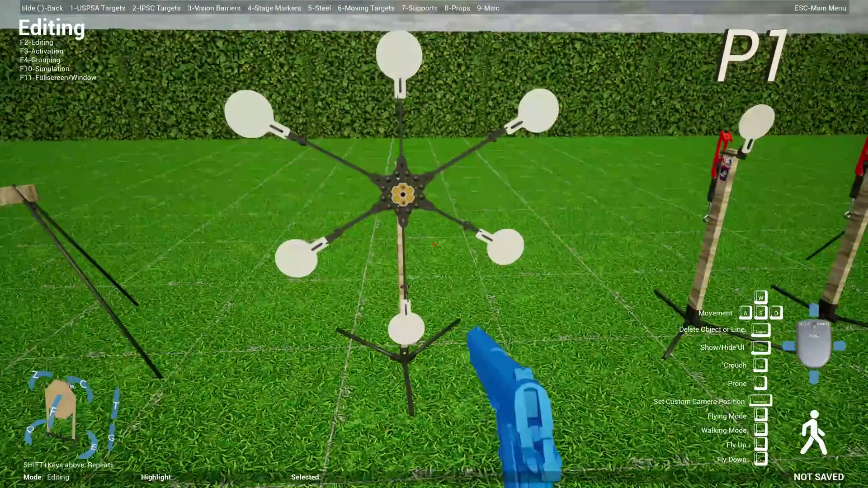
key("w")
key("s")
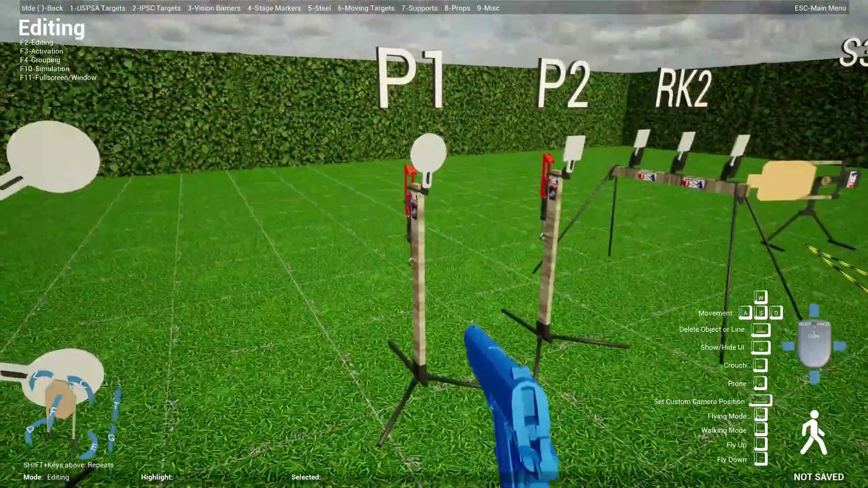
Step: Examine the post-mounted plates P1 and P2 up close, followed by the square-plate rack RK2
key("w")
key("w")
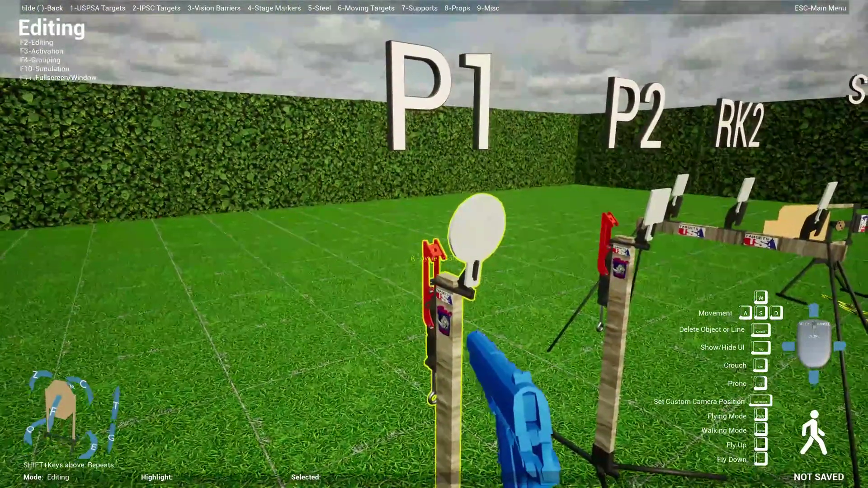
key("w")
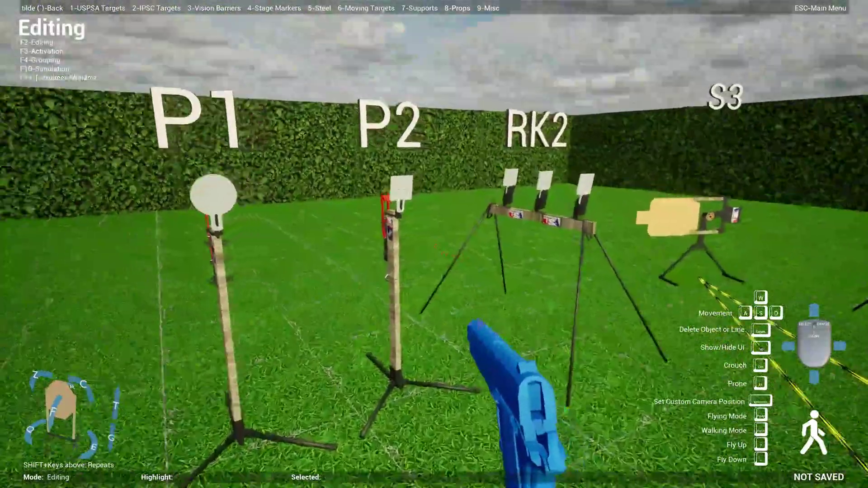
key("w")
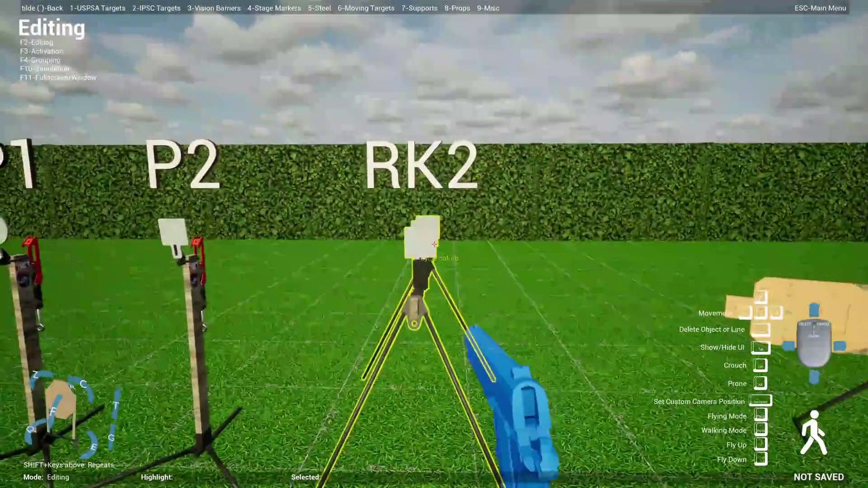
Step: Examine the sideways swinger S3, the multi-arm star ST2 and the neighbouring two-plate steel spinner on its tall frame
key("w")
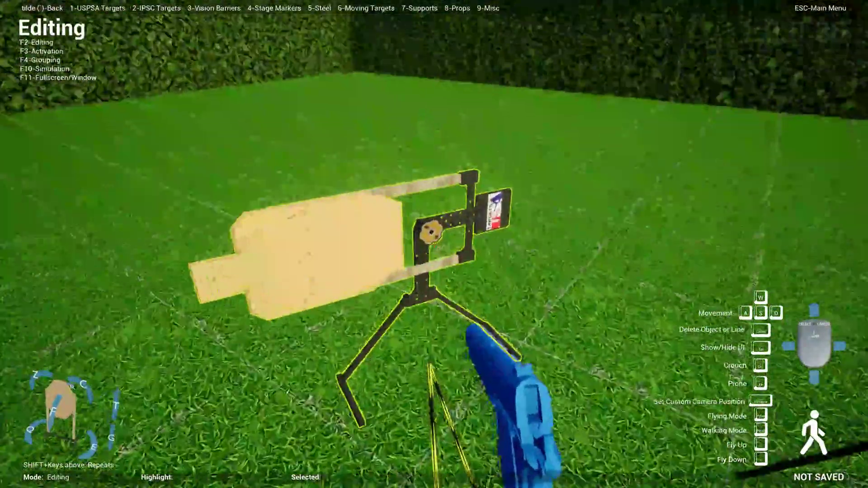
key("s")
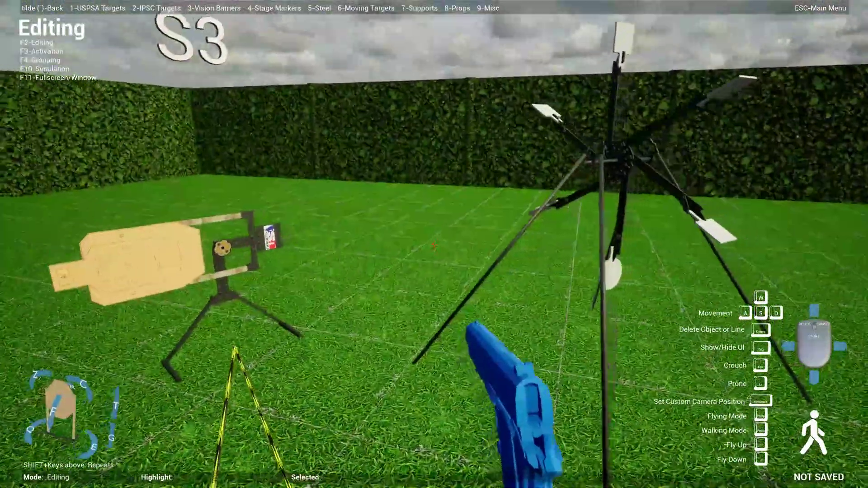
key("w")
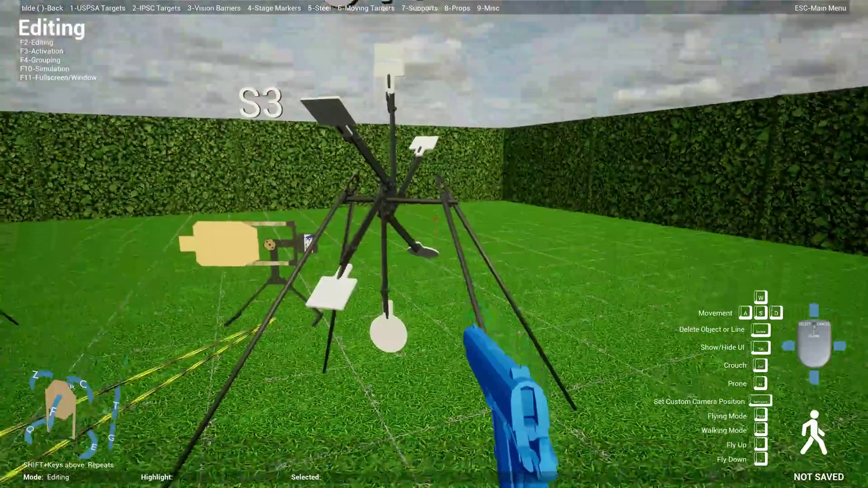
key("s")
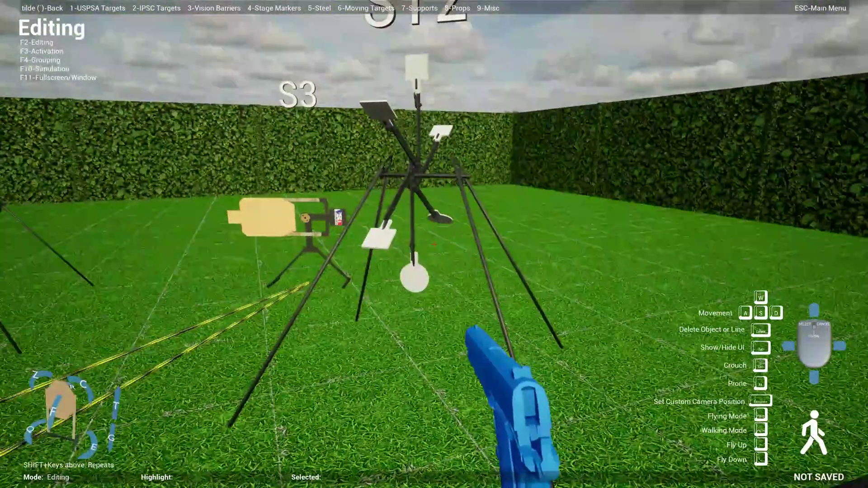
key("w")
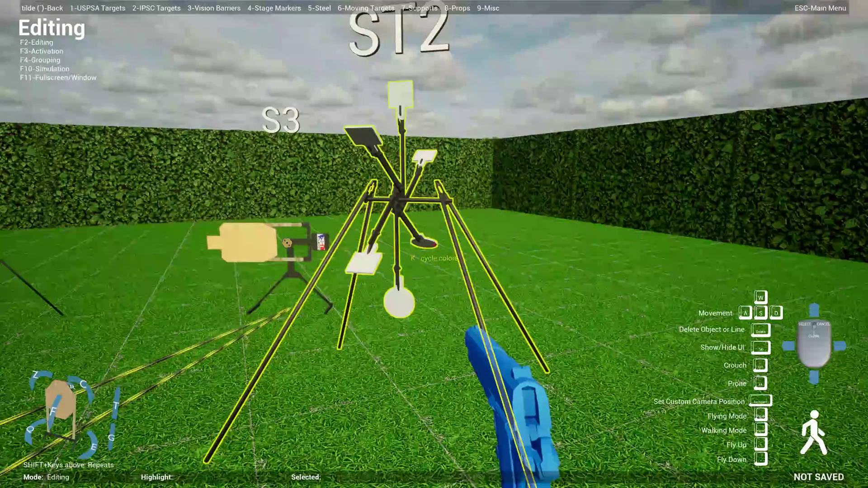
key("s")
key("d")
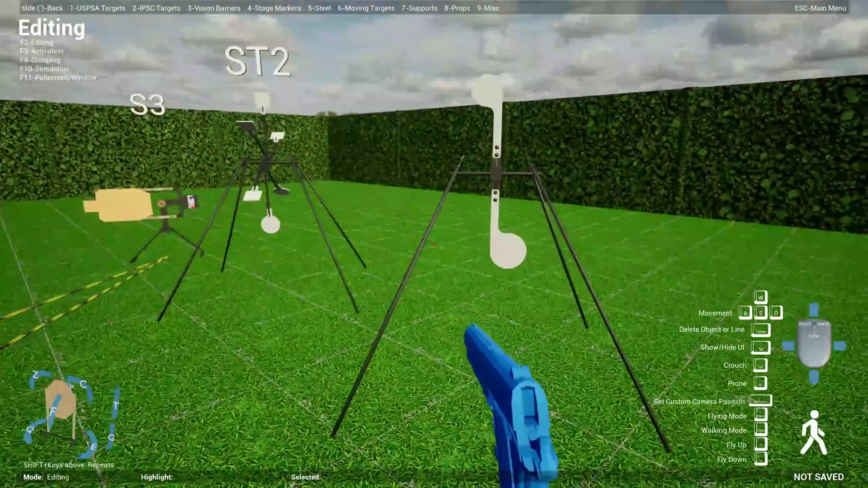
Step: Inspect popper PP2 up close and follow the activation lines linking it to swinger S3 and the other props
key("s")
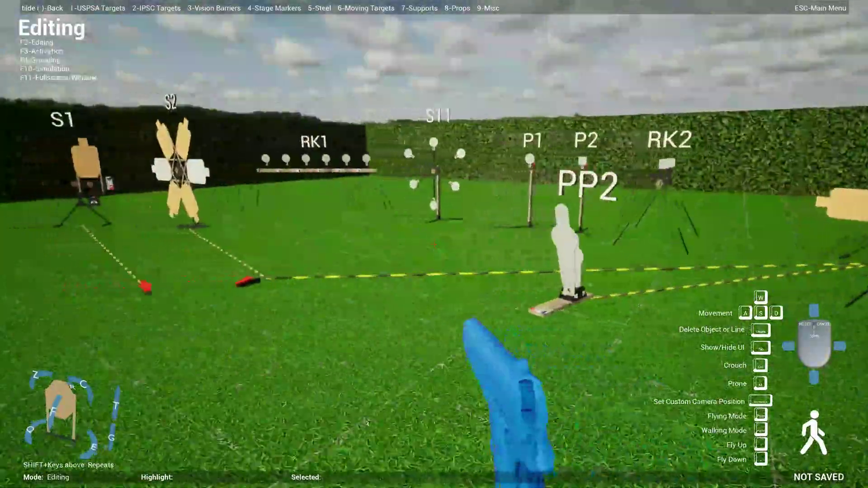
key("w")
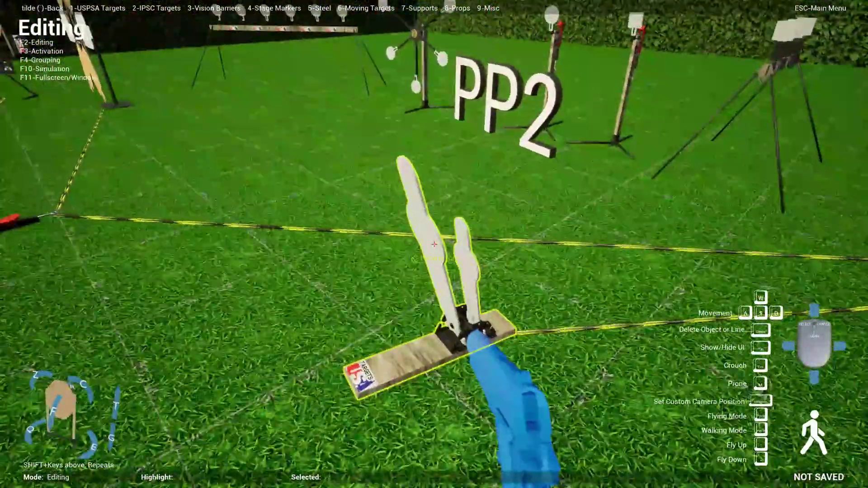
key("s")
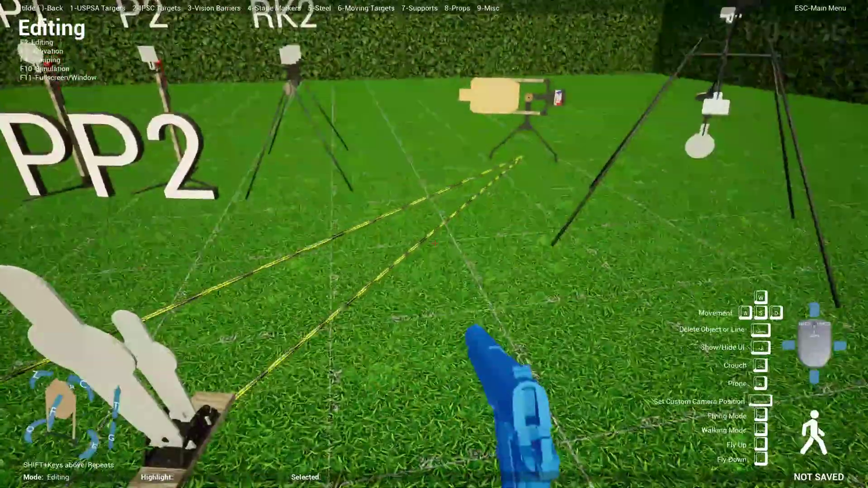
key("w")
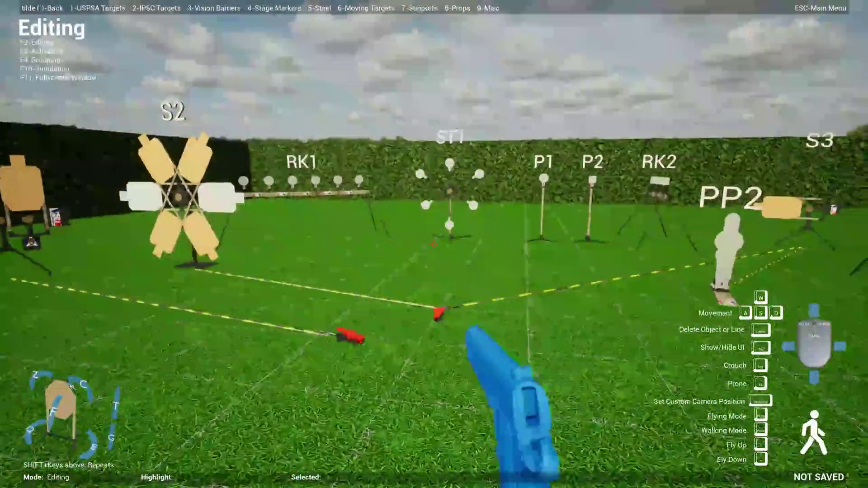
Step: Test the stage in simulation mode, observing popper PP2, swinger S3, star ST2 and the two-plate spinner in motion
key("F10")
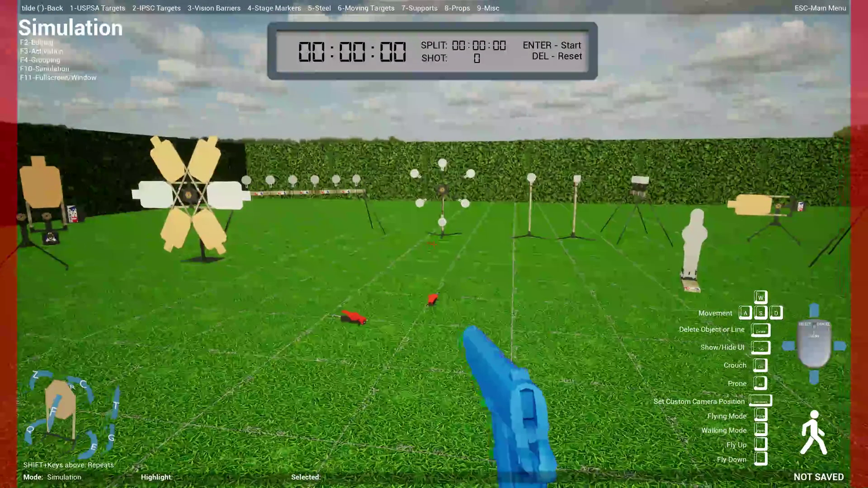
key("F2")
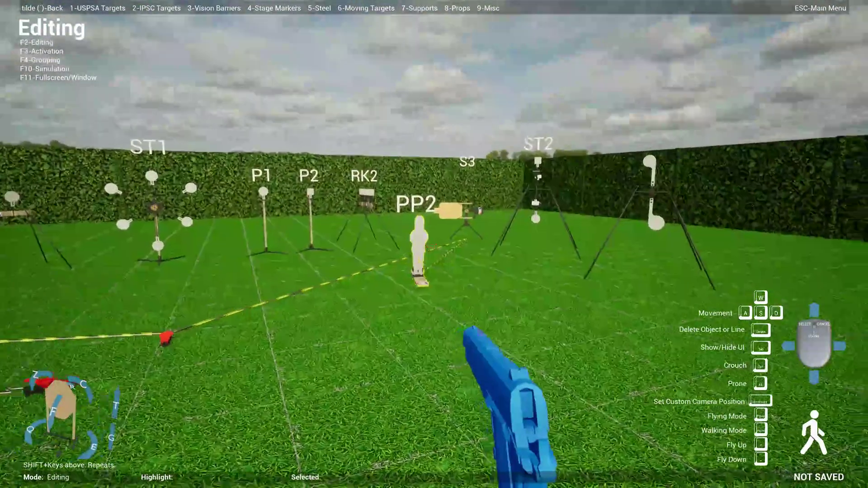
key("F10")
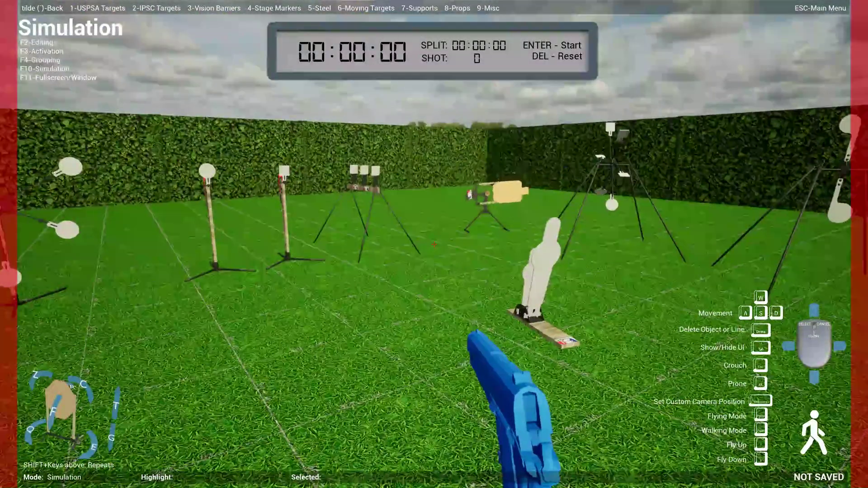
key("s")
key("s")
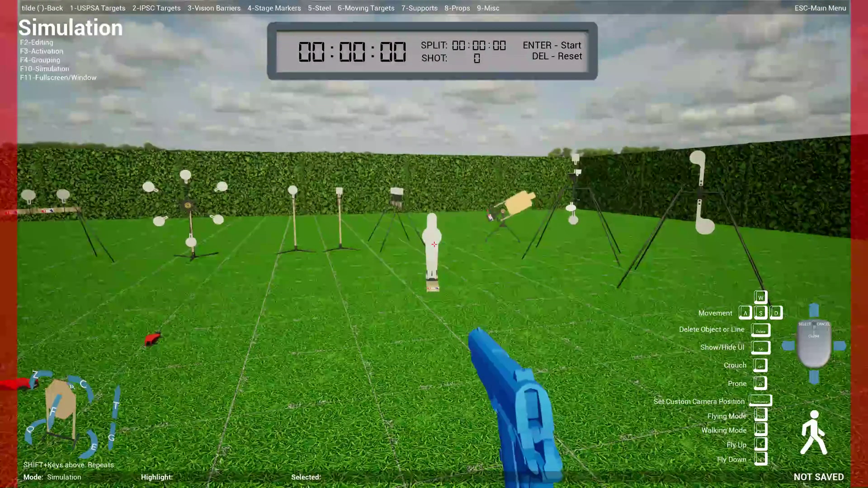
key("w")
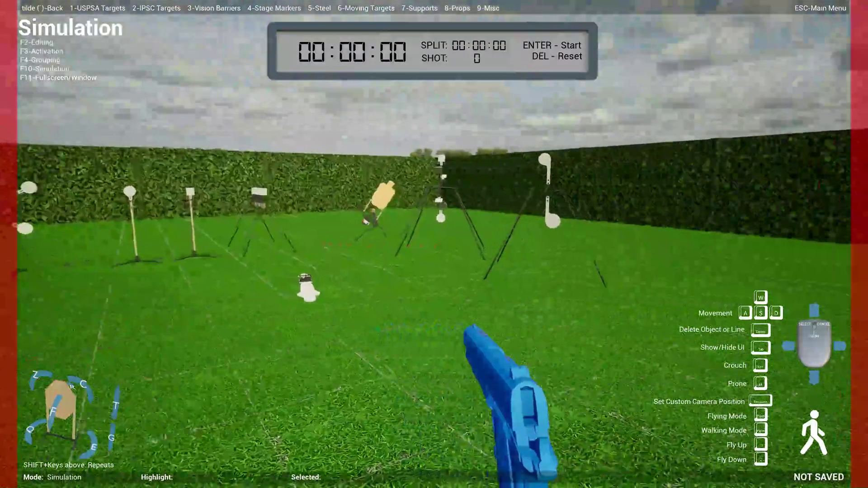
key("s")
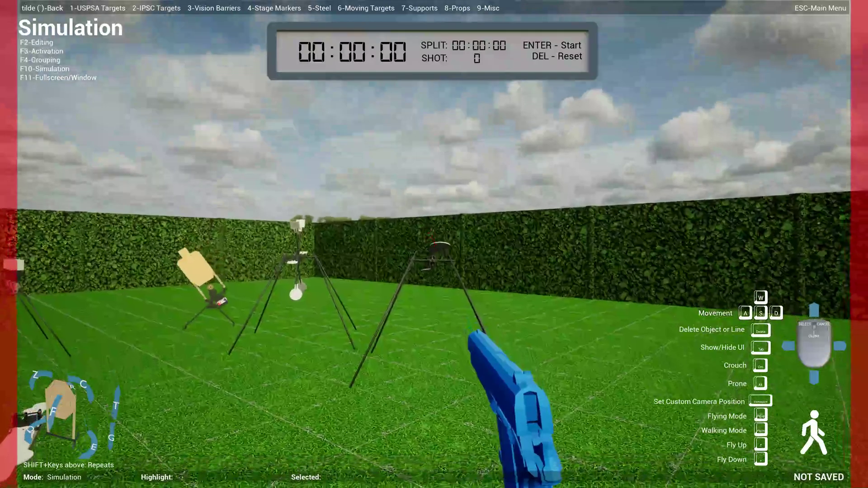
key("s")
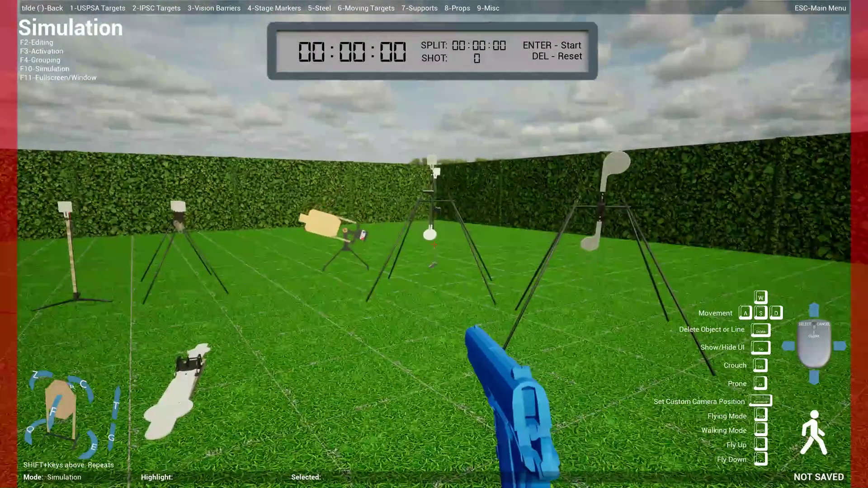
Step: Hide the on-screen interface and return the stage to editing mode with all the props in view
key("Tab")
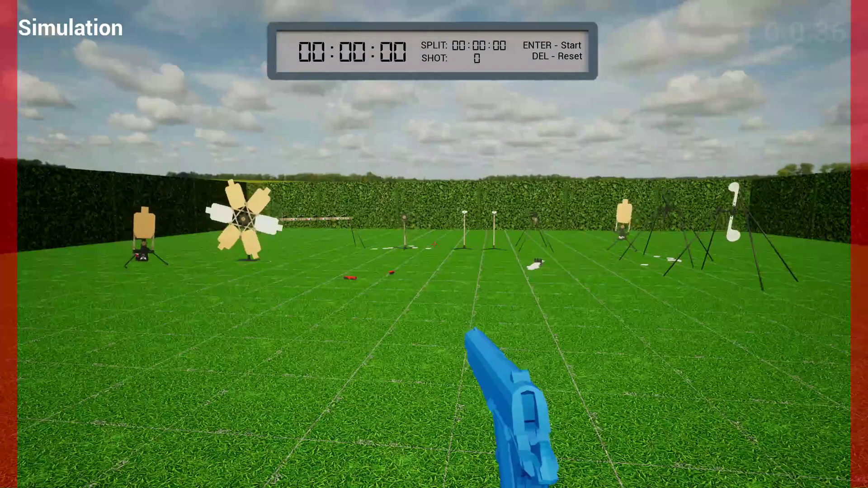
key("space")
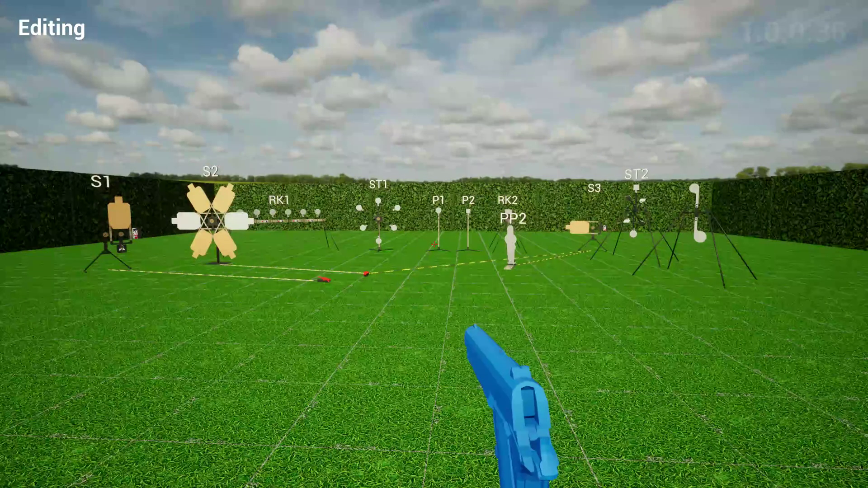